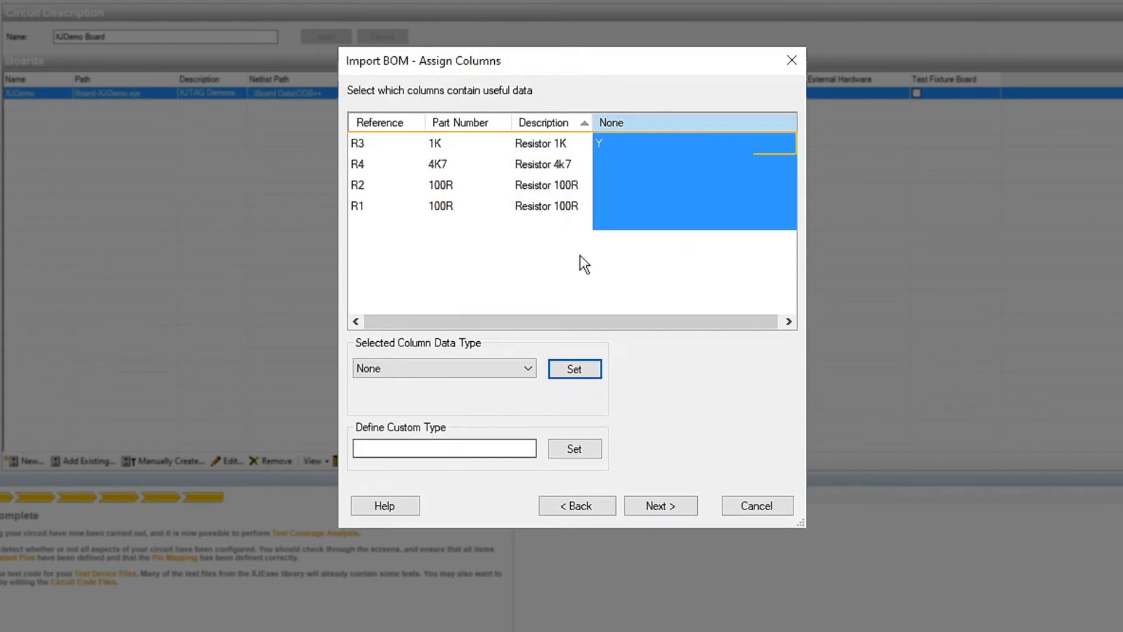
Assign the Unfitted data type to the BOM column that holds the Y entry
left_click(528, 368)
left_click(503, 397)
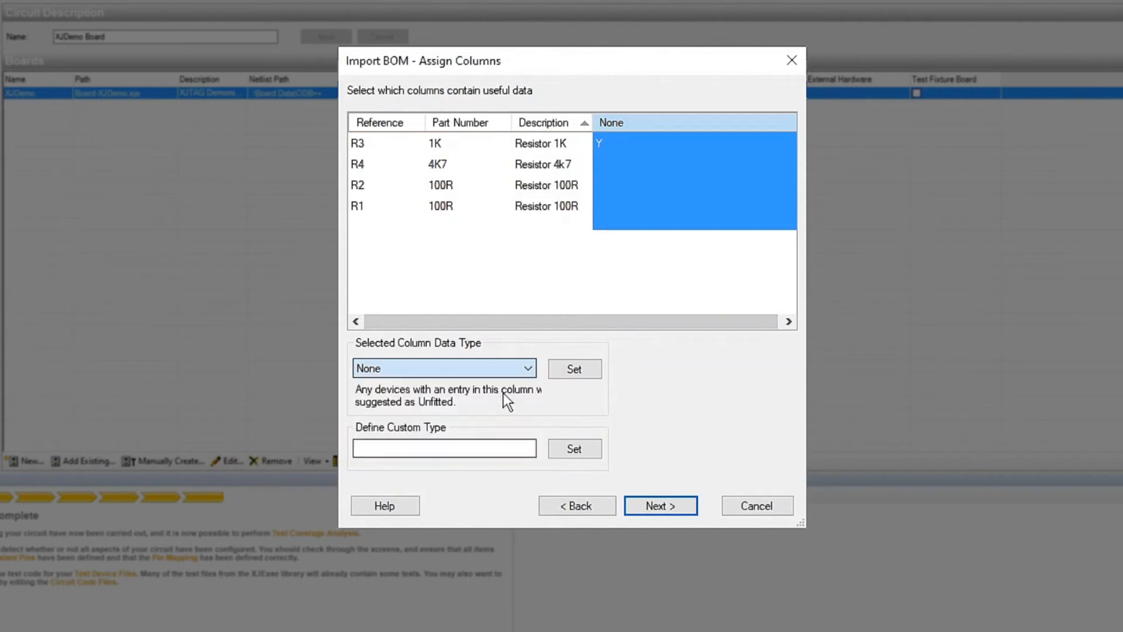
left_click(567, 369)
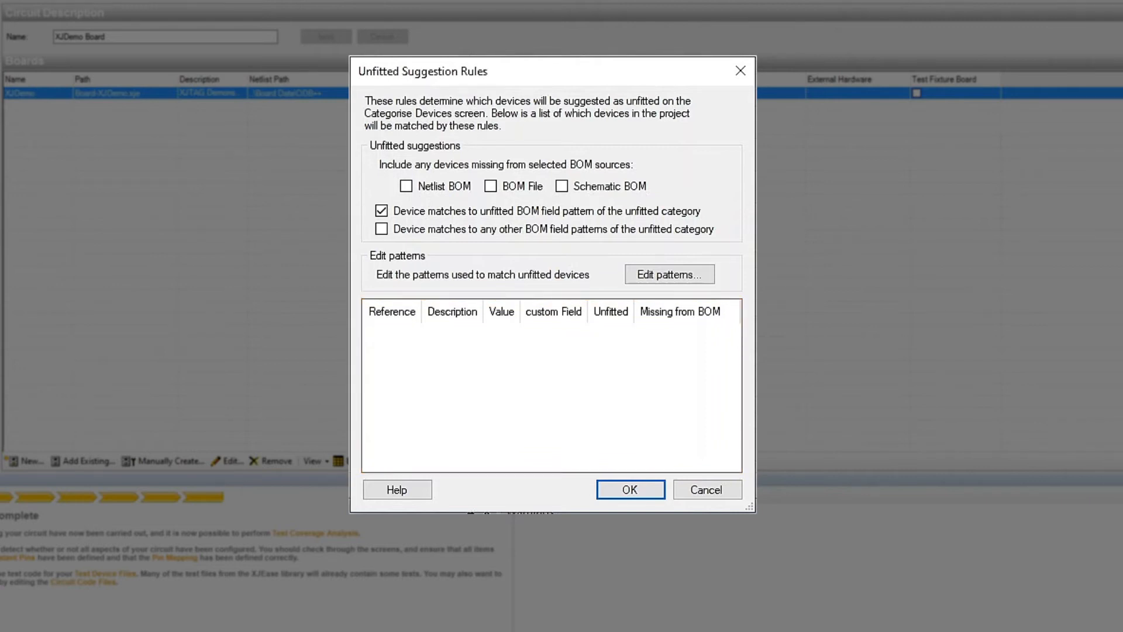
Open the Unfitted BOM field pattern of the Unfitted Devices category, under the device selector categories, for editing
left_click(699, 274)
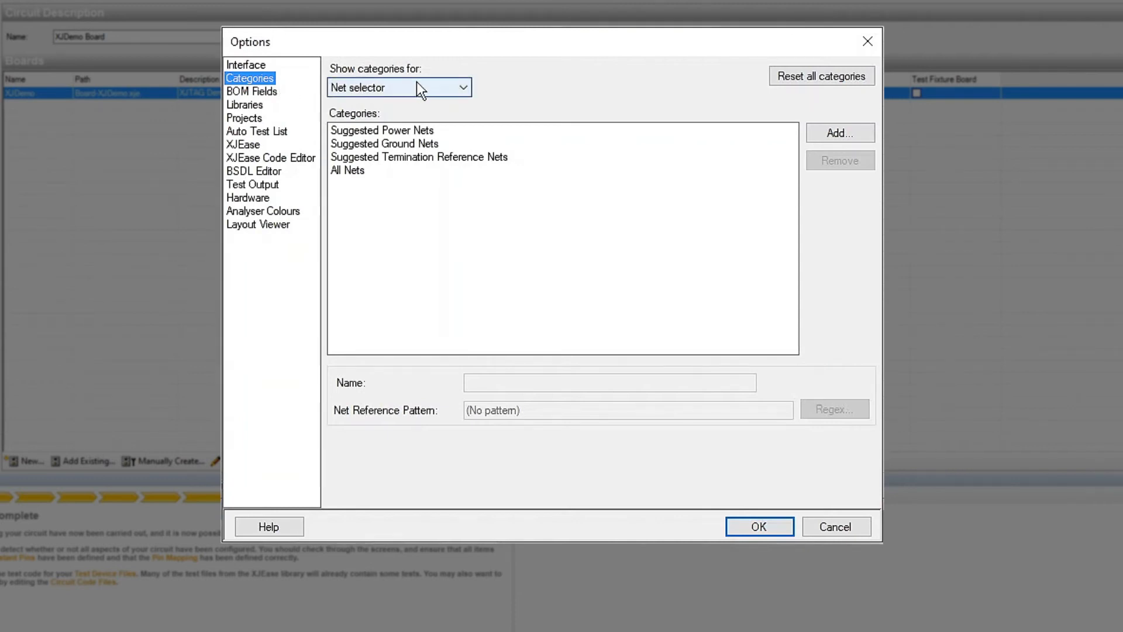
left_click(465, 83)
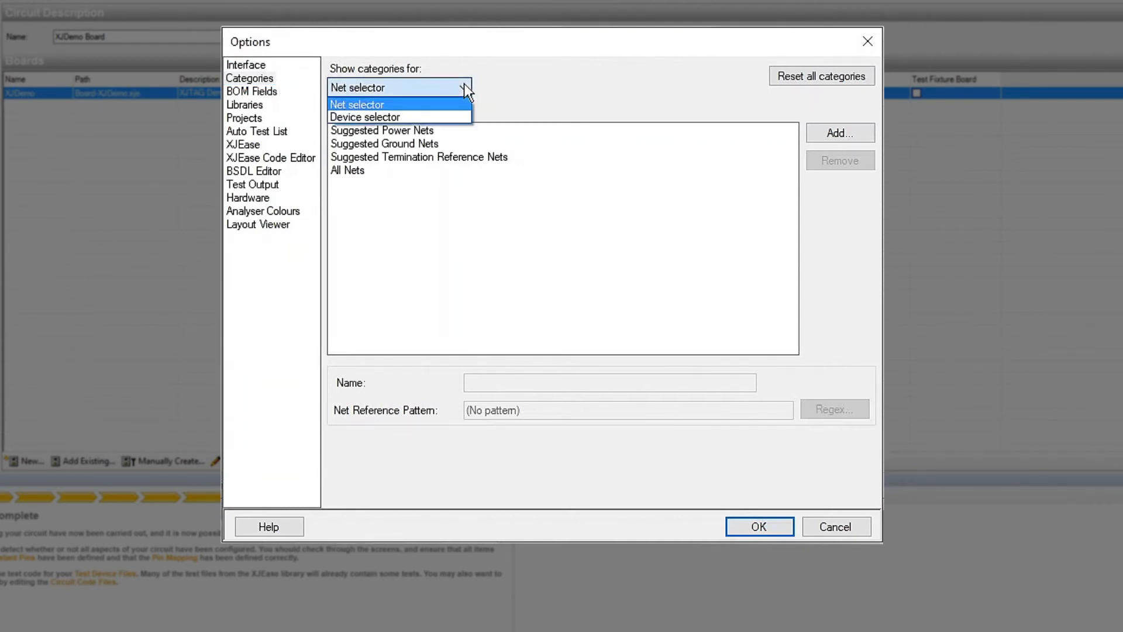
left_click(430, 115)
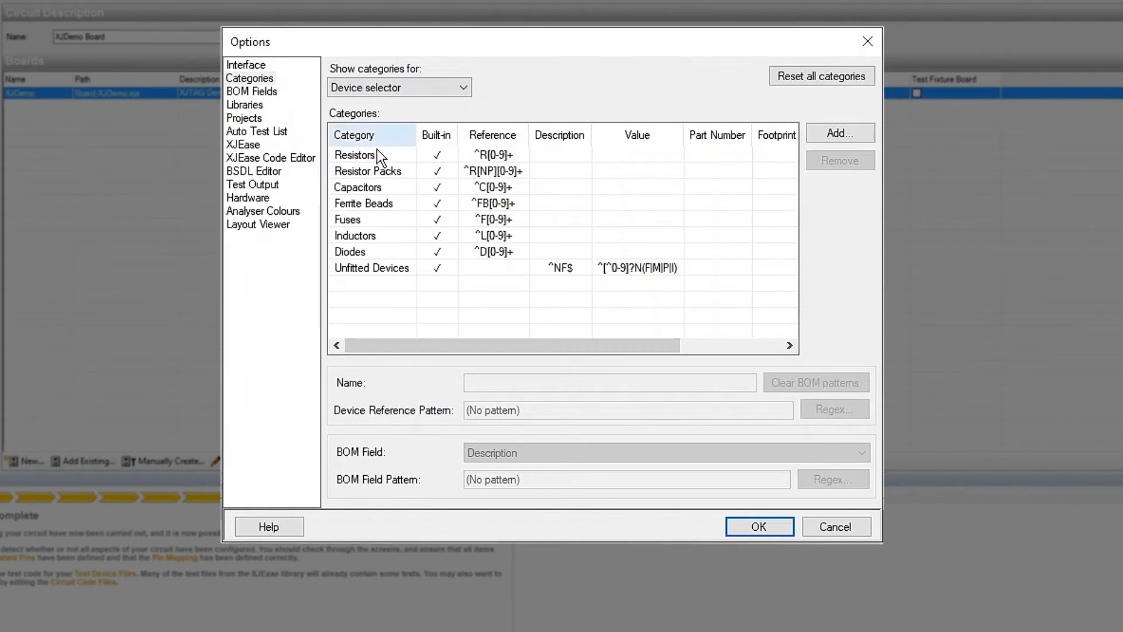
left_click(371, 267)
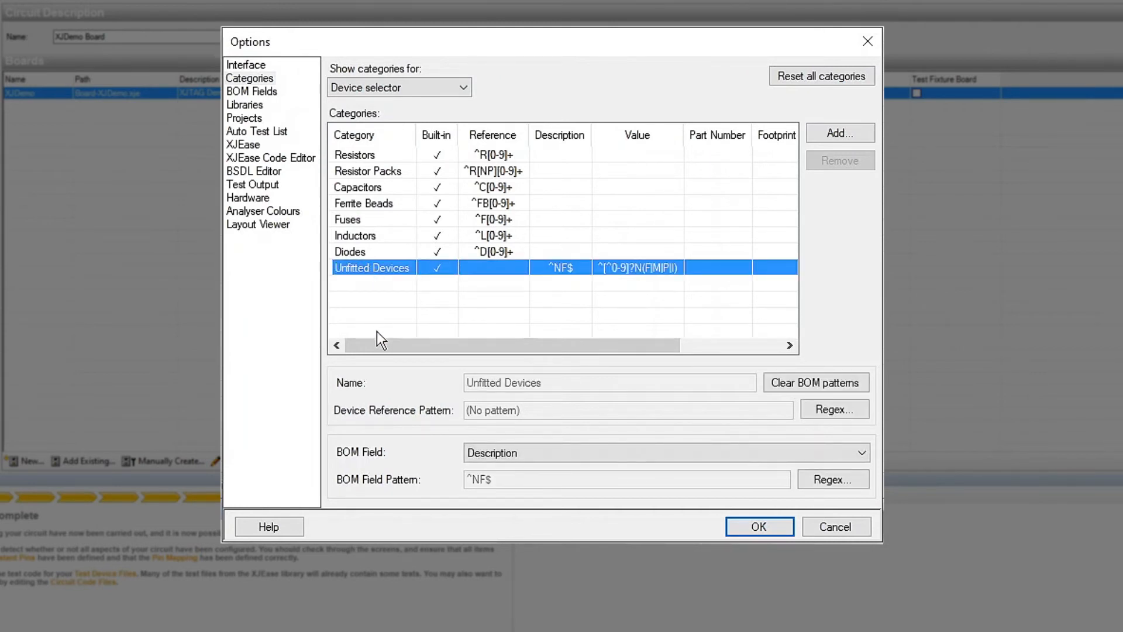
left_click_drag(377, 345, 496, 352)
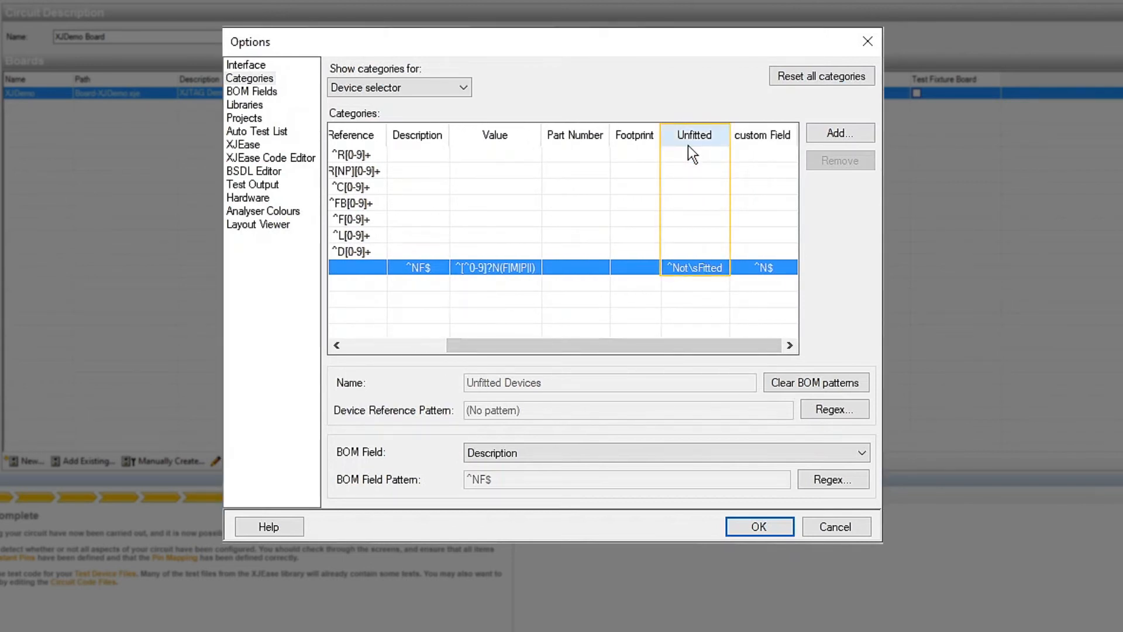
left_click(700, 267)
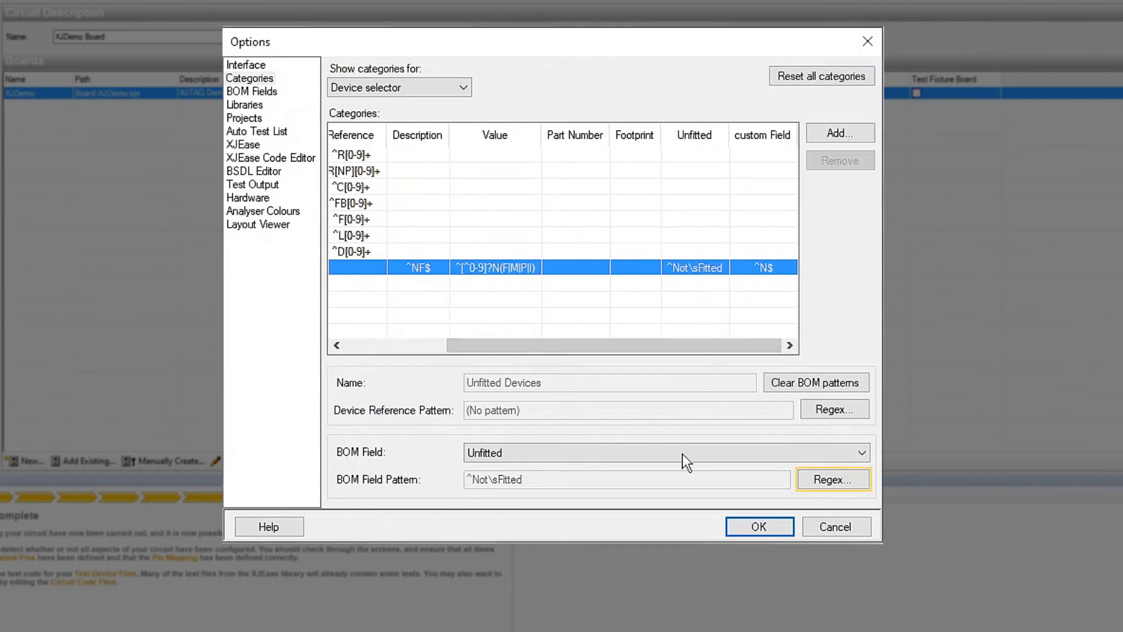
left_click(844, 477)
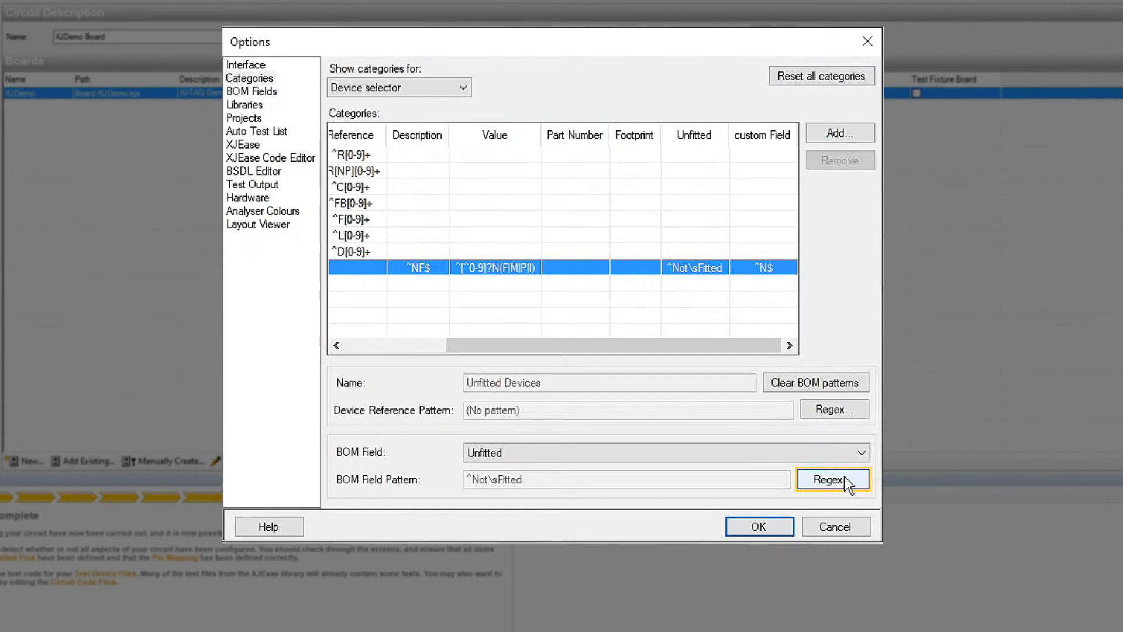
left_click(844, 477)
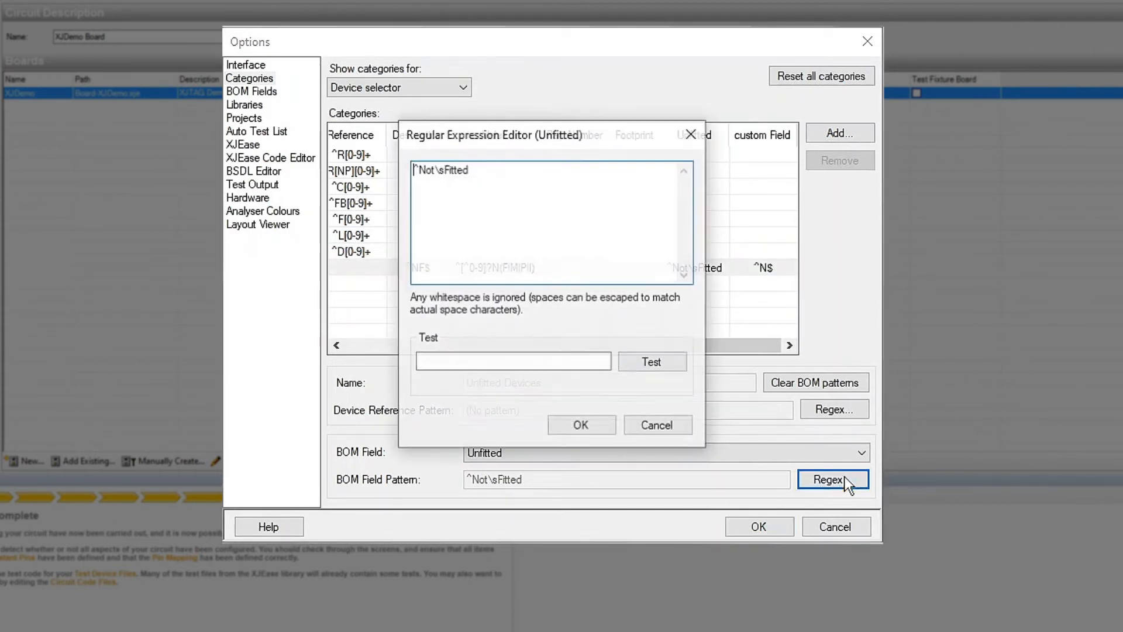
left_click_drag(470, 169, 420, 170)
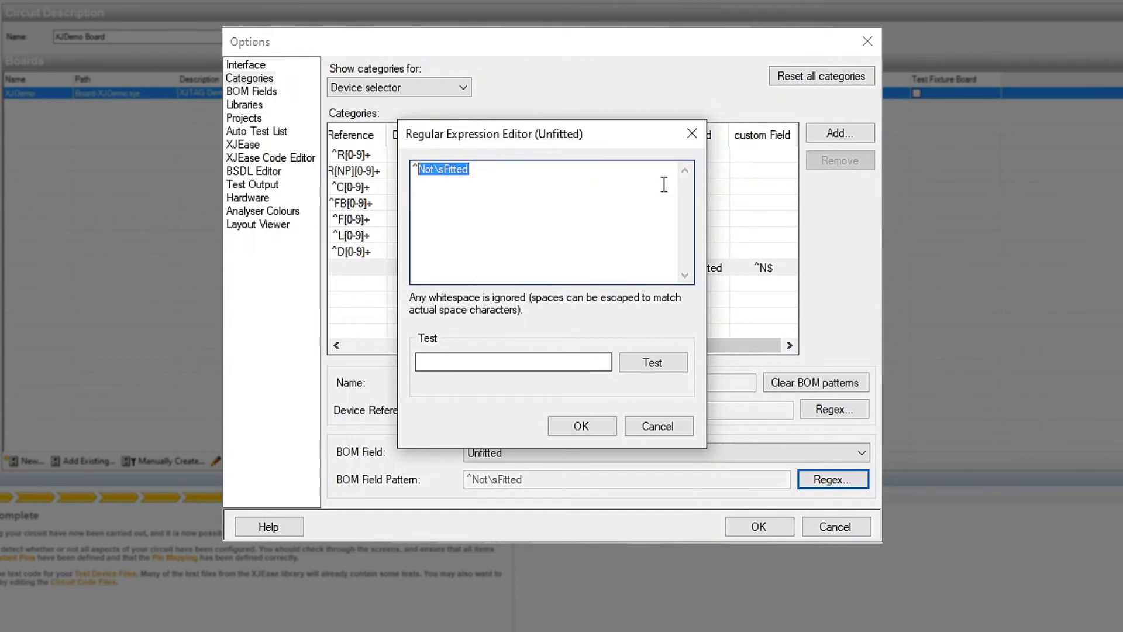
Search the help for "Regex" and read through the Categories Options page
type("Regex")
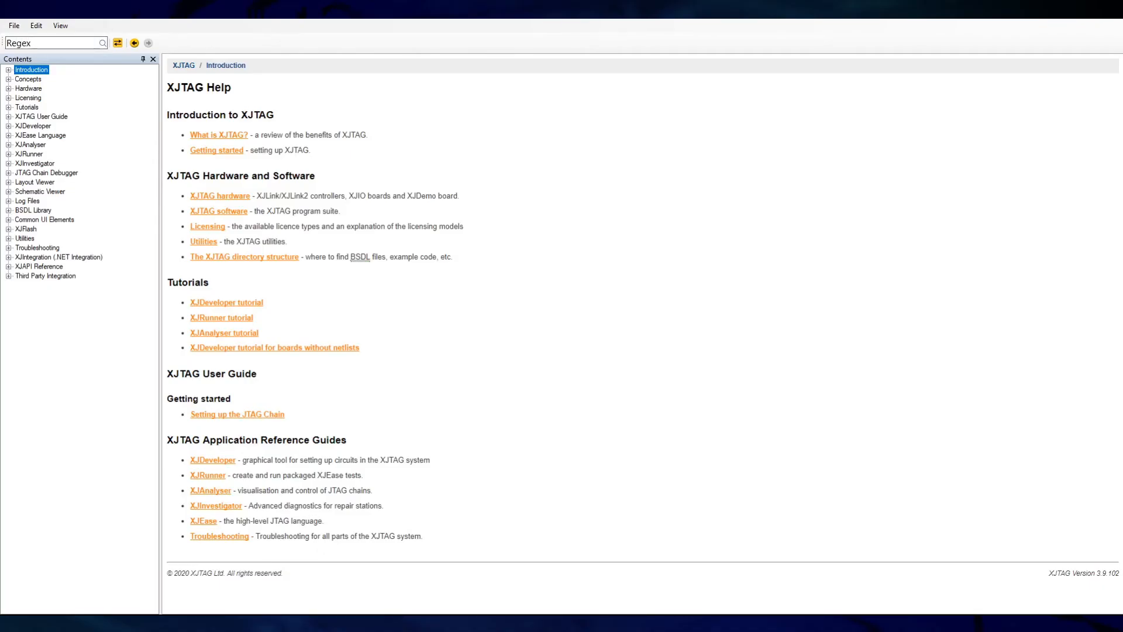
key("Return")
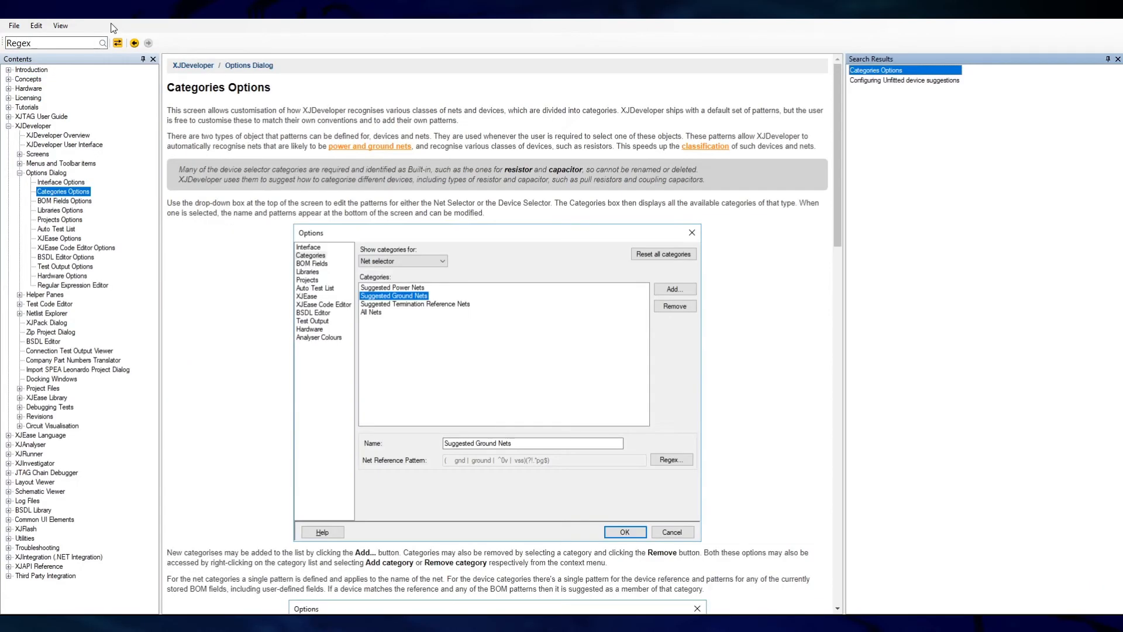
left_click_drag(840, 121, 882, 498)
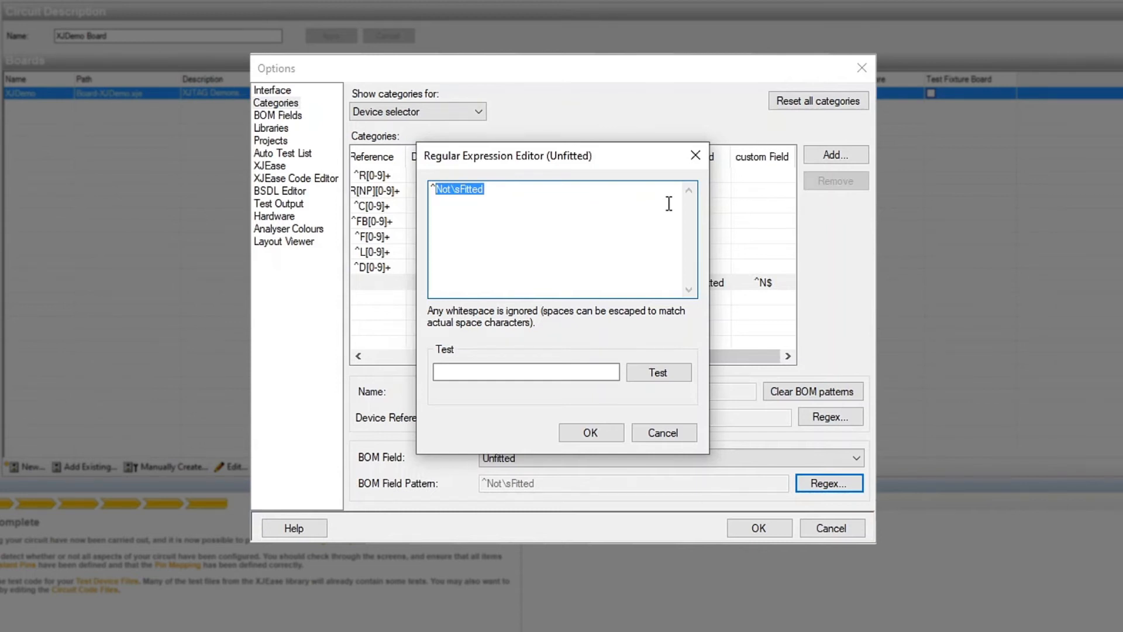
Set the Unfitted field pattern to ^.+, test it against Y, and accept the category options
key("BackSpace")
type(".+")
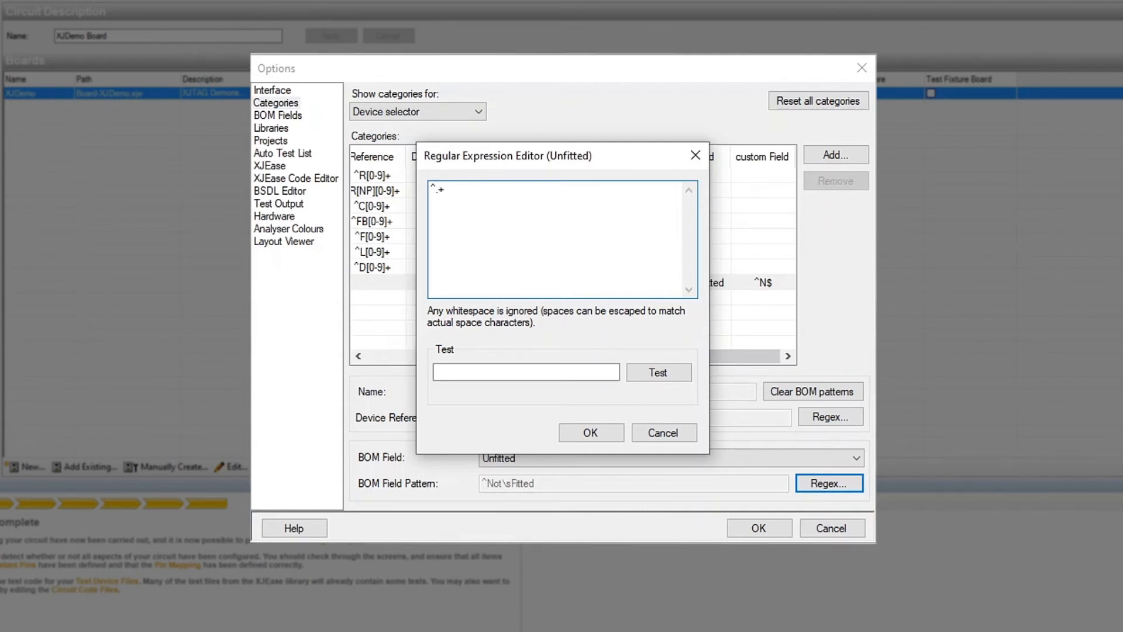
left_click(492, 370)
type("Y")
left_click(678, 380)
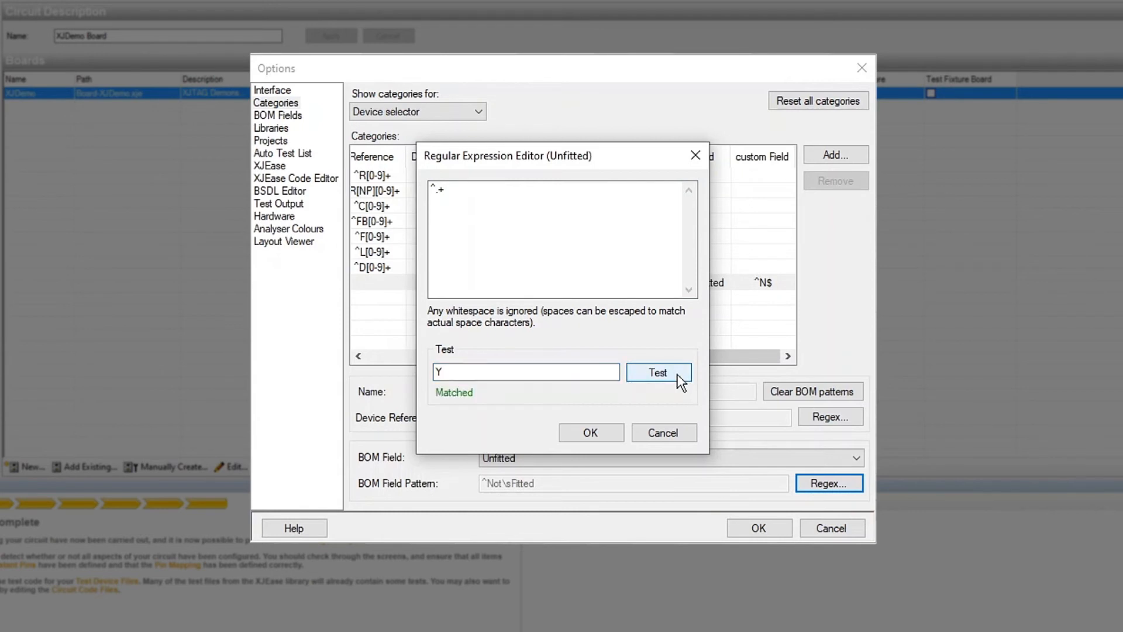
left_click(594, 434)
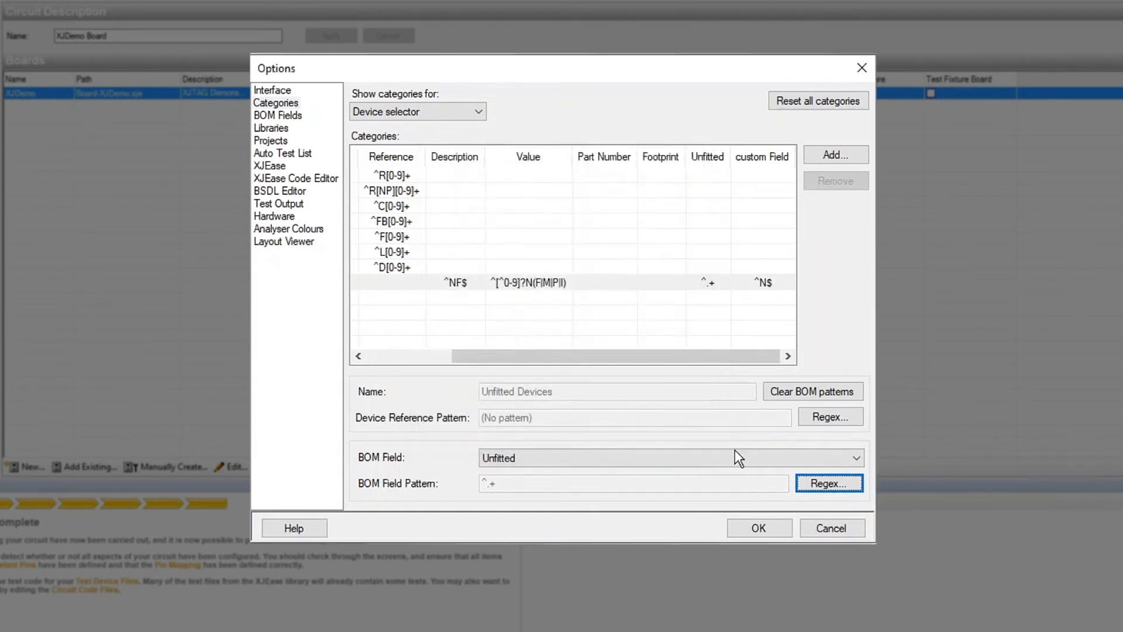
left_click(766, 528)
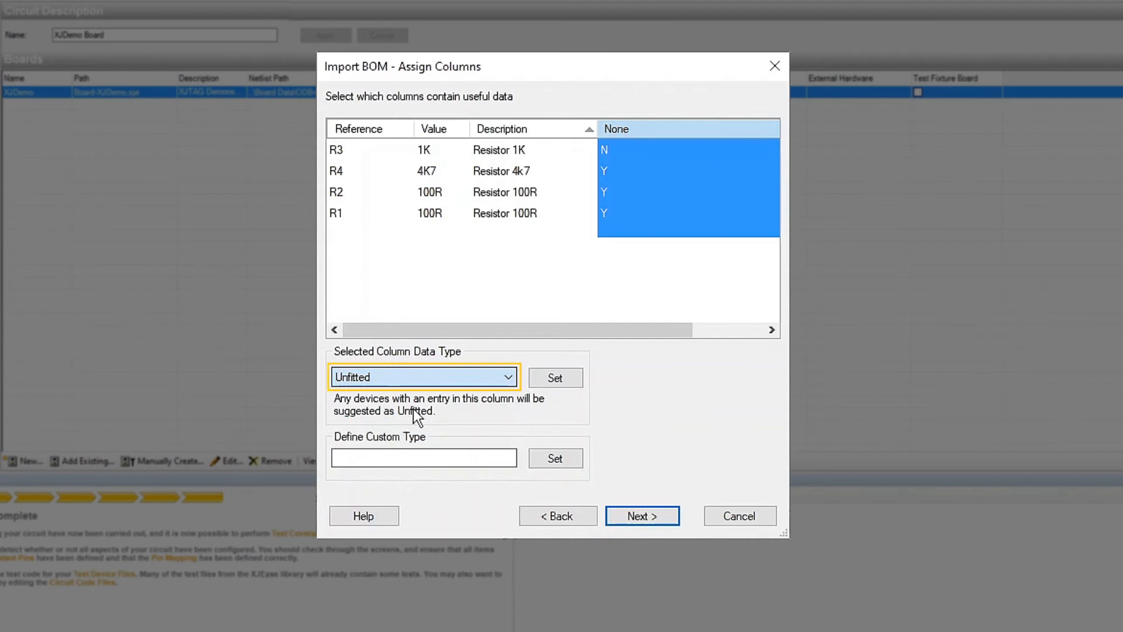
Assign the Unfitted data type to the column of Y and N entries and continue the BOM import
left_click(555, 378)
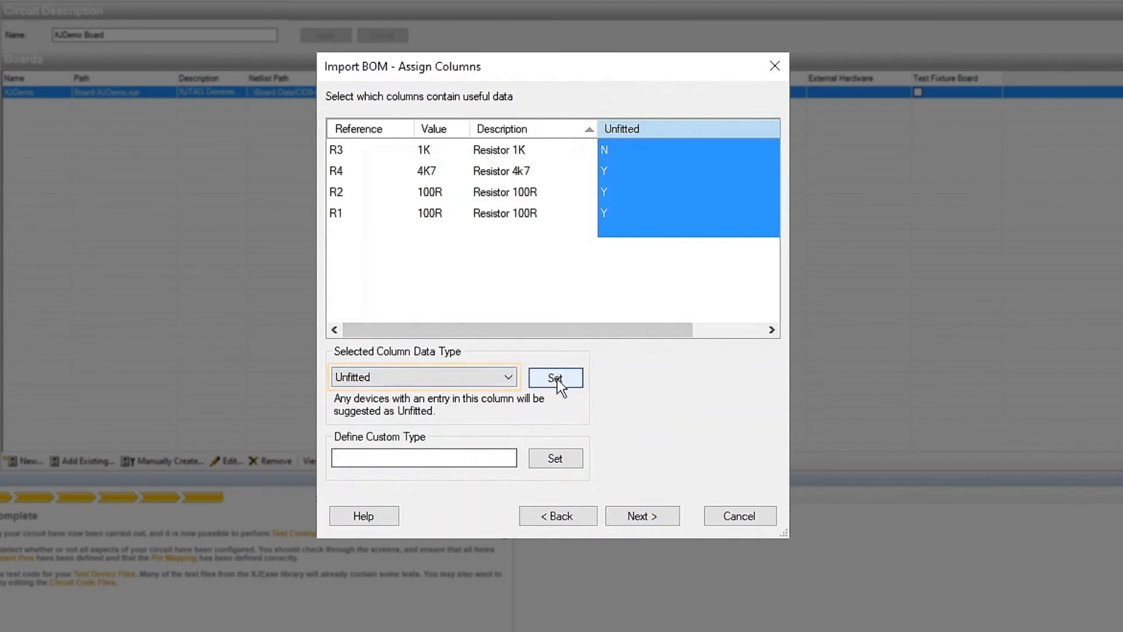
left_click(652, 517)
left_click(653, 517)
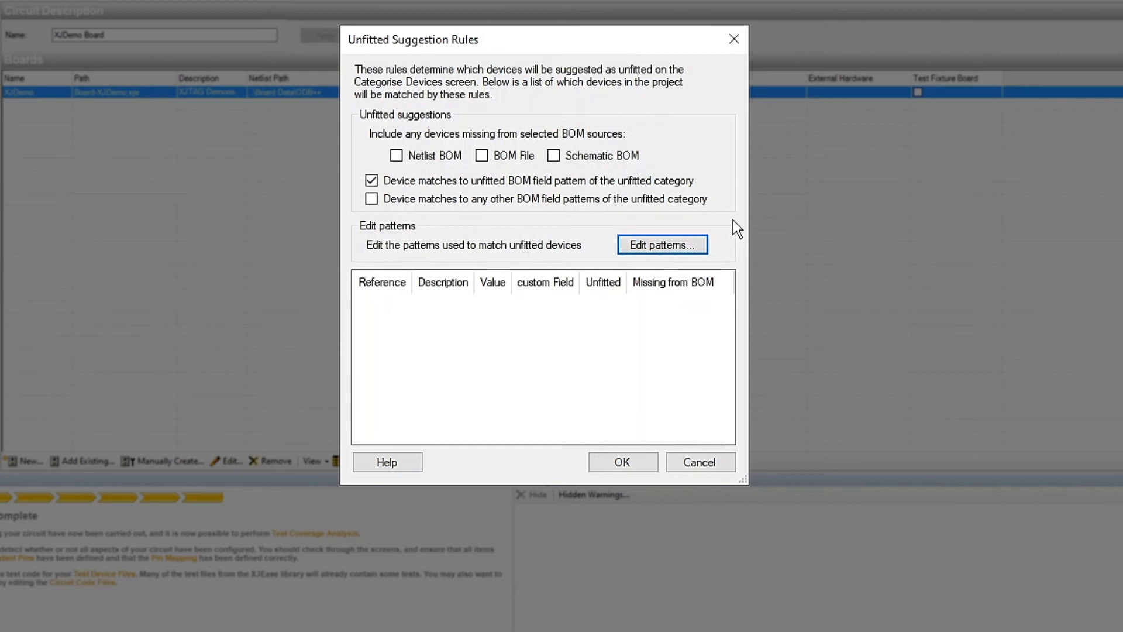
Set the Unfitted BOM field pattern of the Unfitted Devices category to ^N$ in the device selector categories
left_click(657, 244)
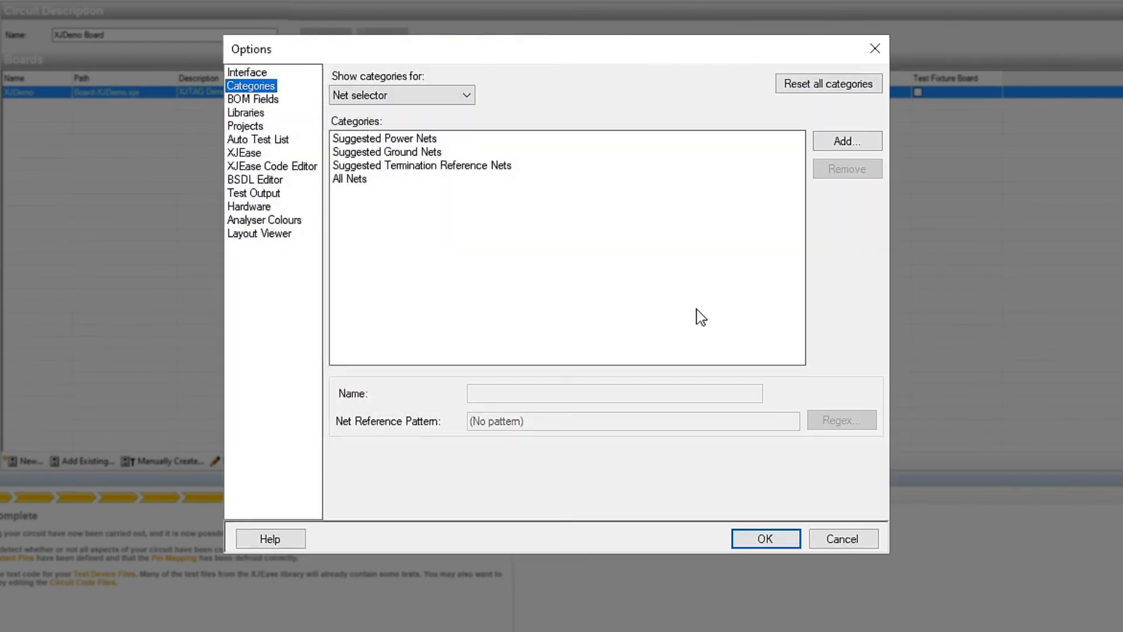
left_click(462, 95)
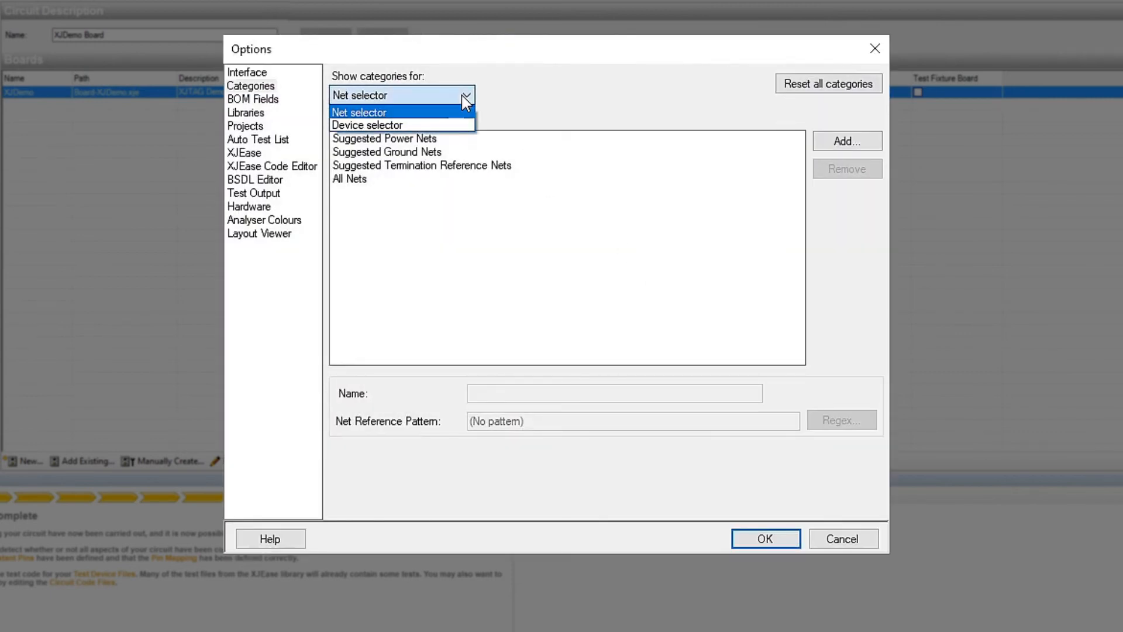
left_click(458, 125)
left_click(439, 326)
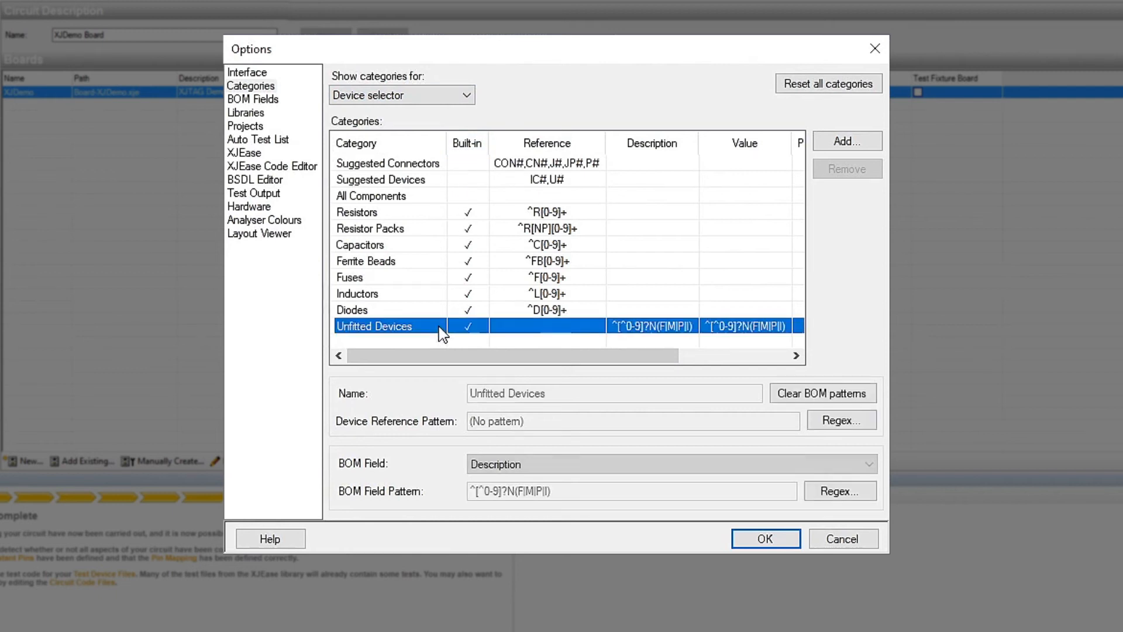
left_click_drag(439, 357, 564, 358)
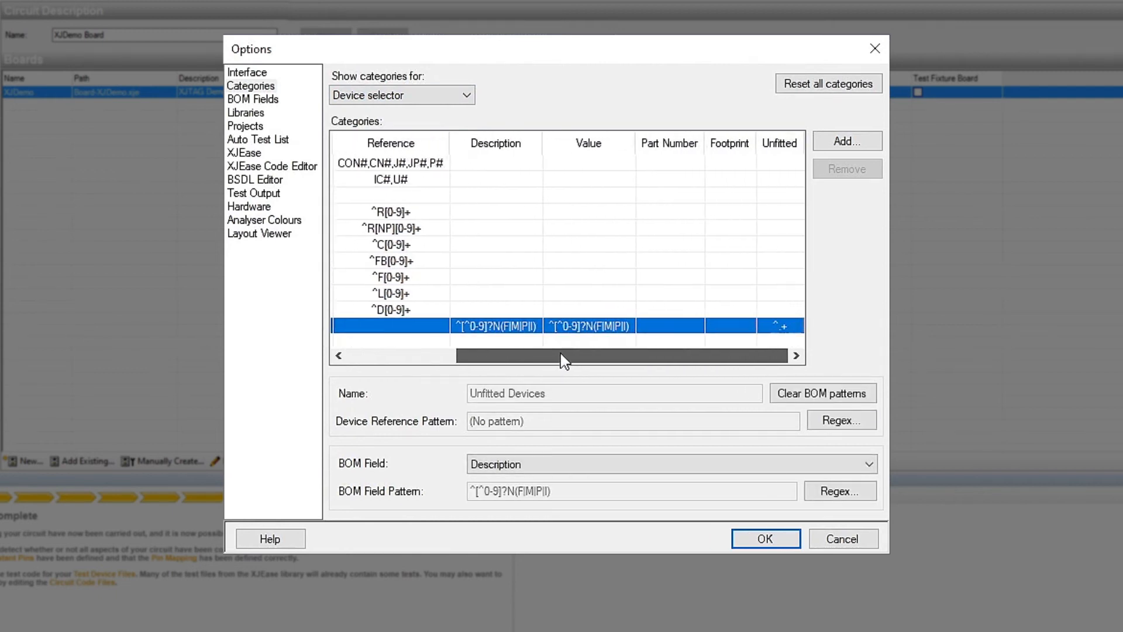
left_click(793, 328)
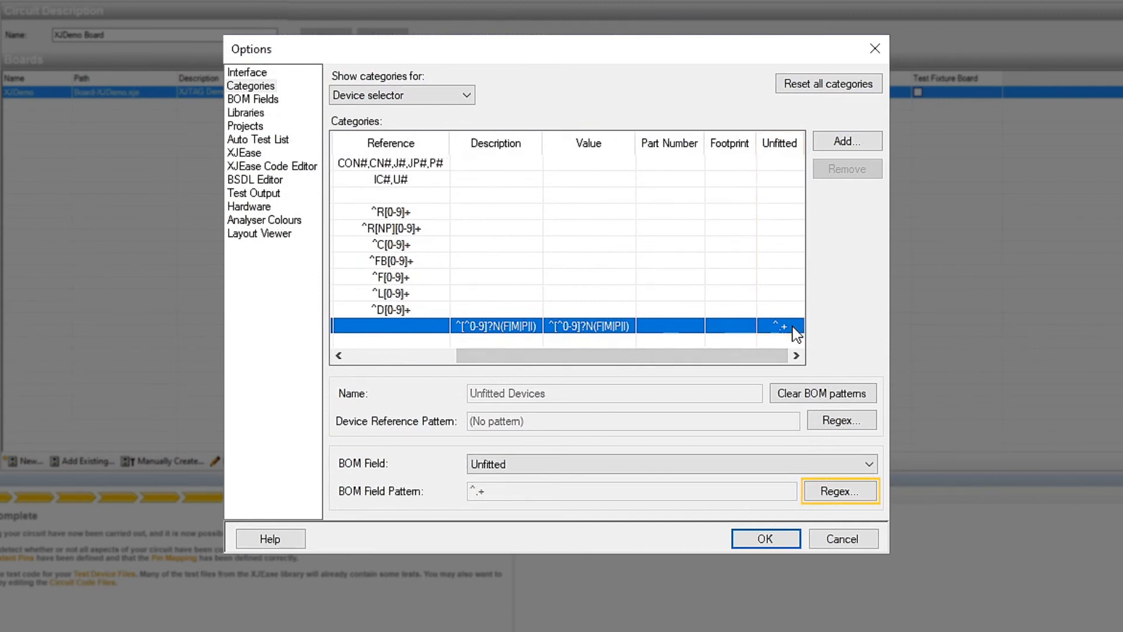
left_click(848, 492)
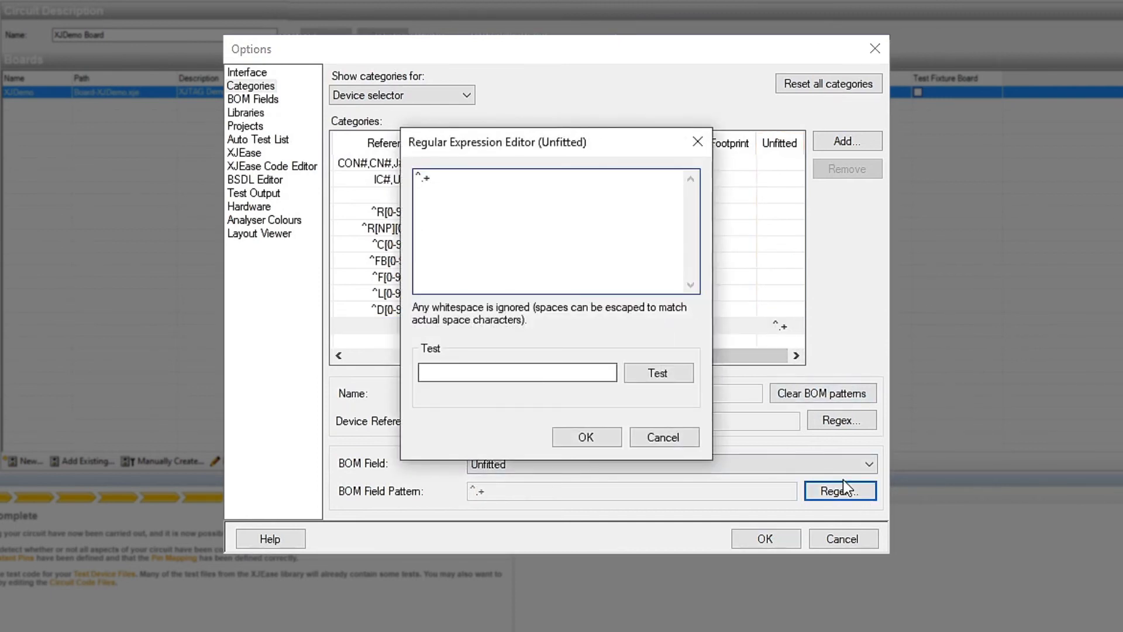
type("N$")
Test the new pattern against Y and N, and accept the pattern and the category options
left_click(509, 369)
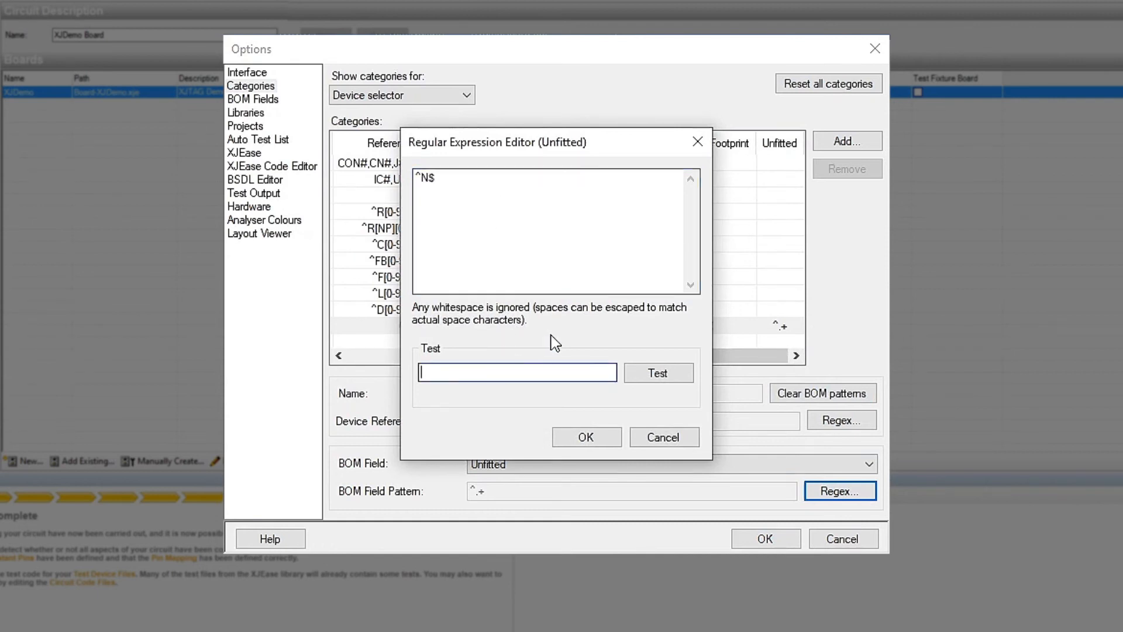
type("Y")
left_click(651, 373)
double_click(471, 375)
type("N")
left_click(652, 373)
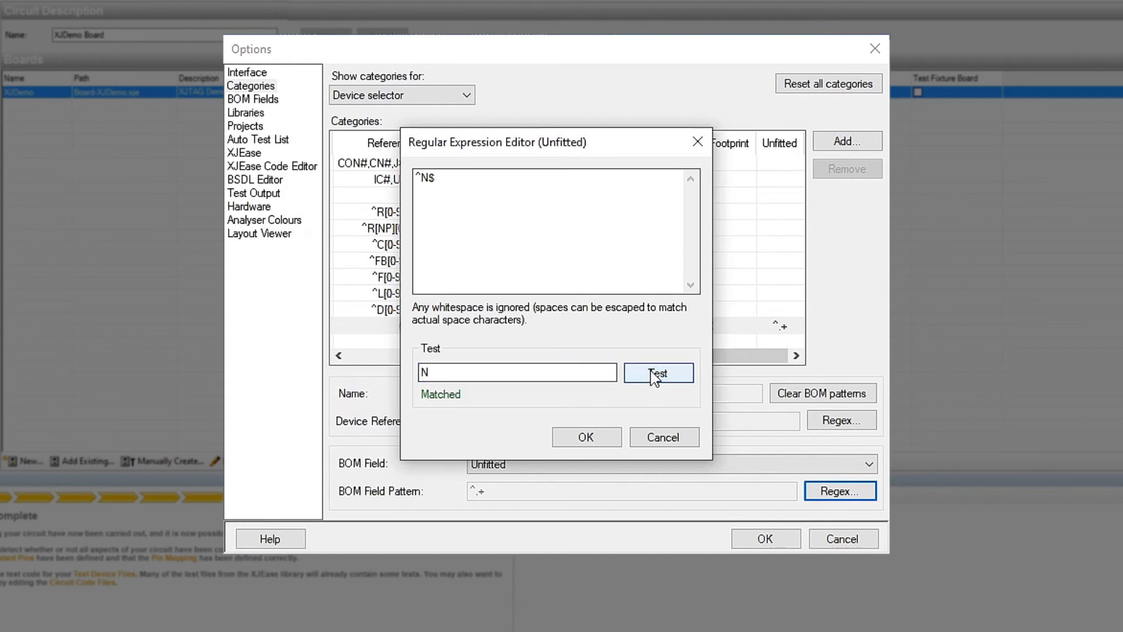
left_click(610, 437)
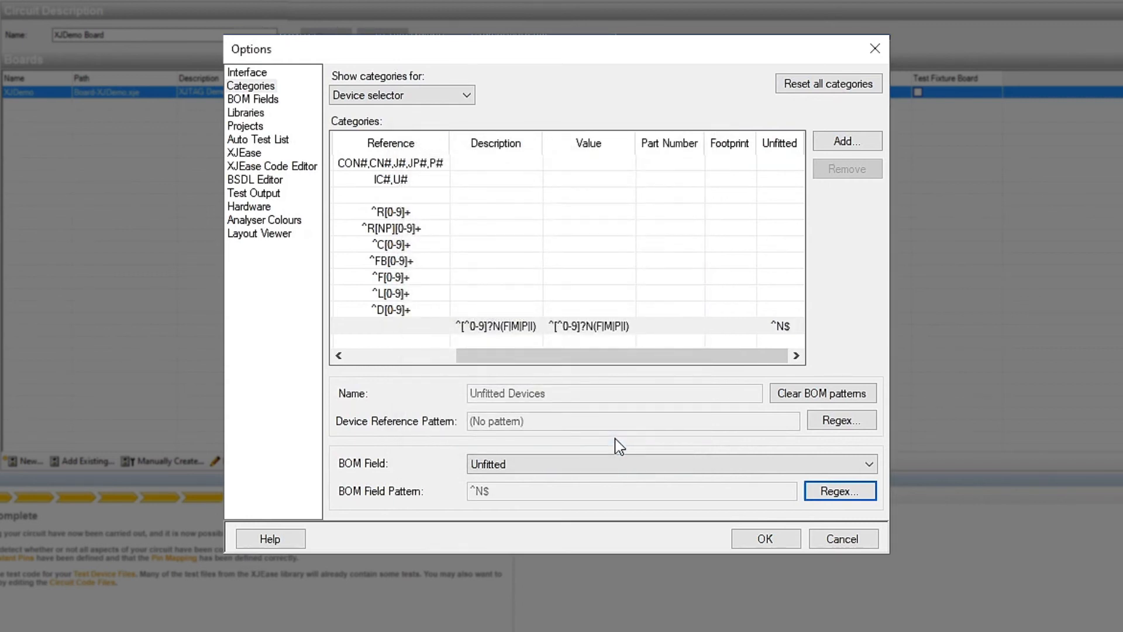
left_click(788, 541)
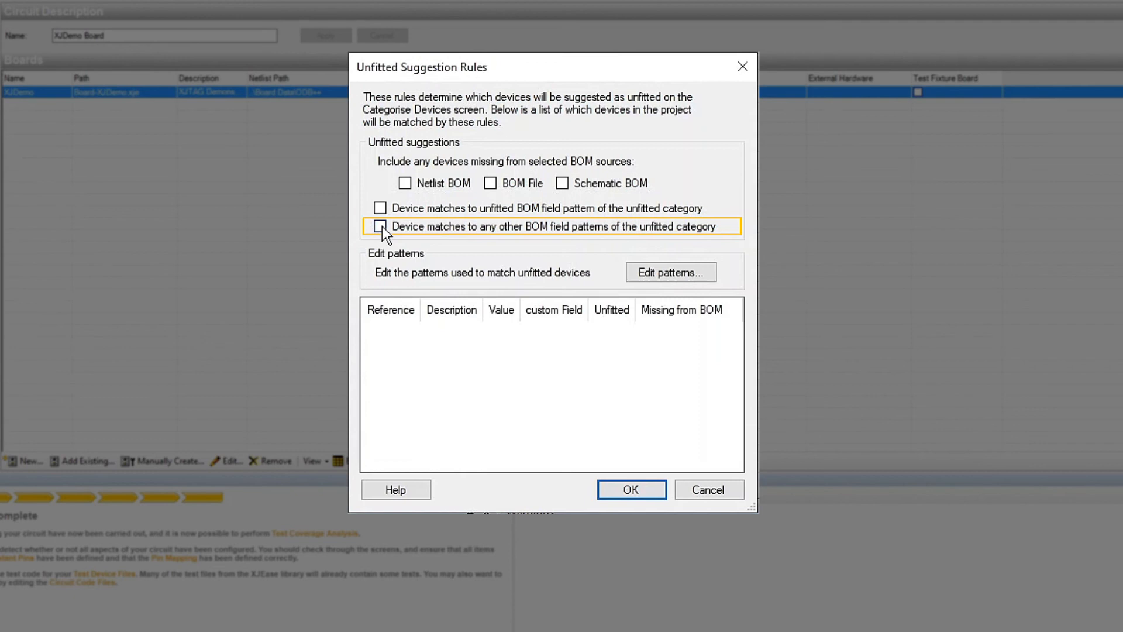
Enable matching to any other BOM field patterns of the unfitted category, and open the Unfitted Devices category's Description pattern
left_click(380, 226)
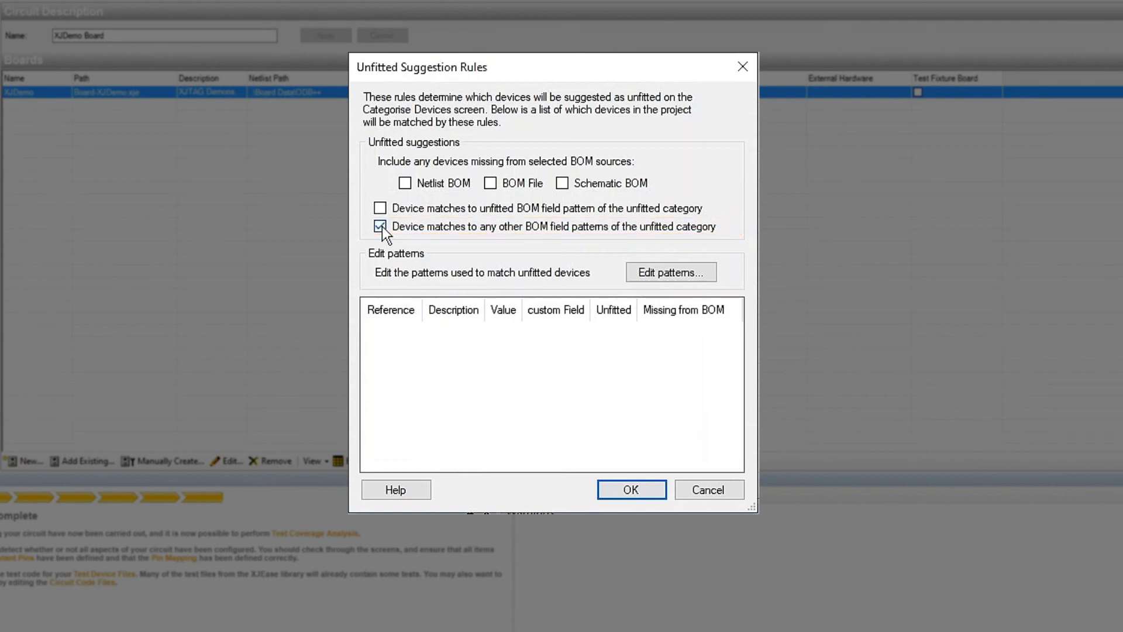
left_click(659, 272)
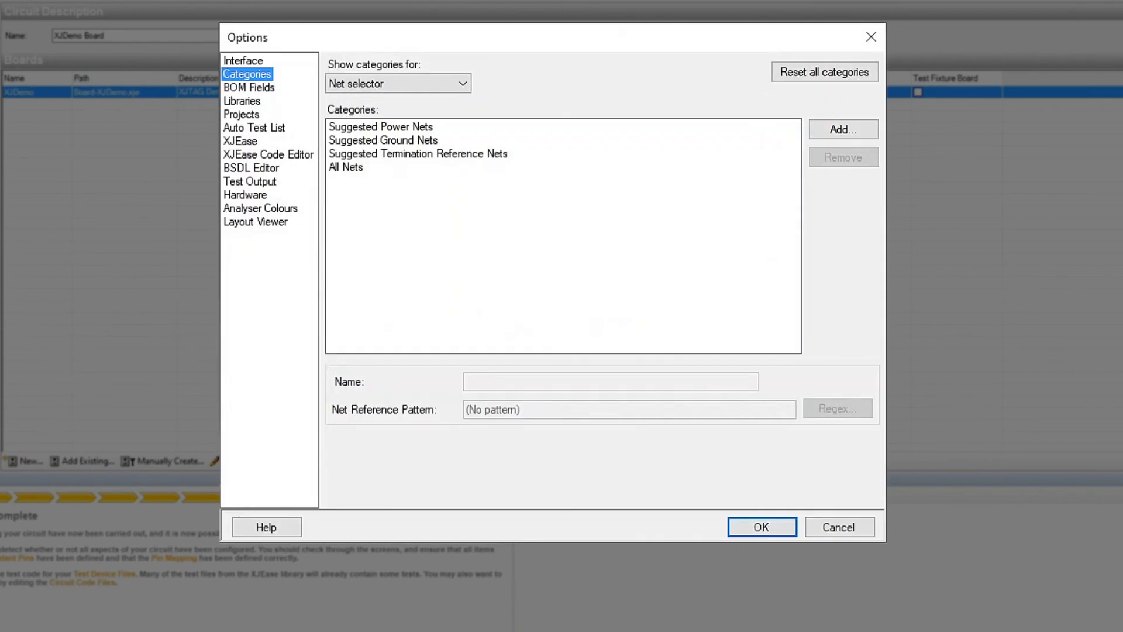
left_click(457, 81)
left_click(434, 114)
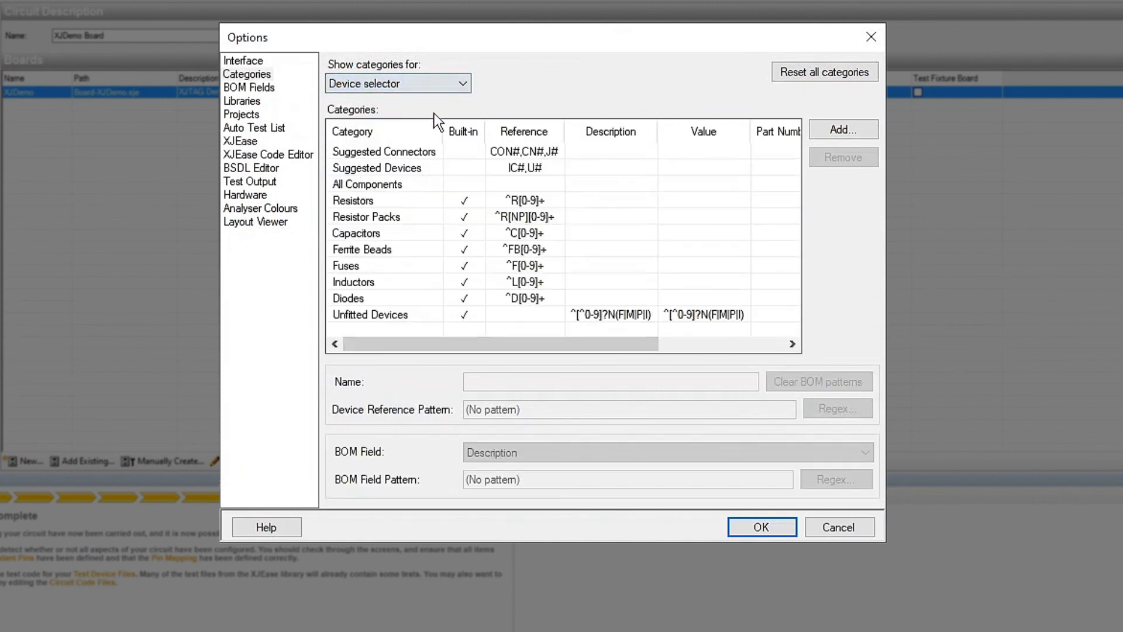
left_click(360, 314)
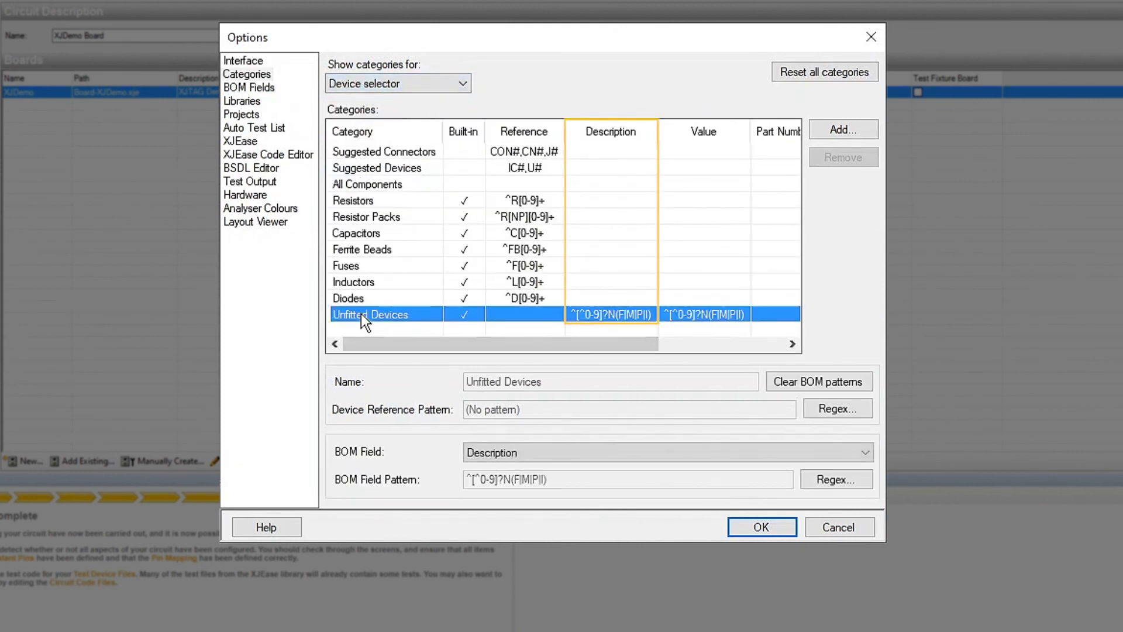
left_click_drag(480, 342, 513, 342)
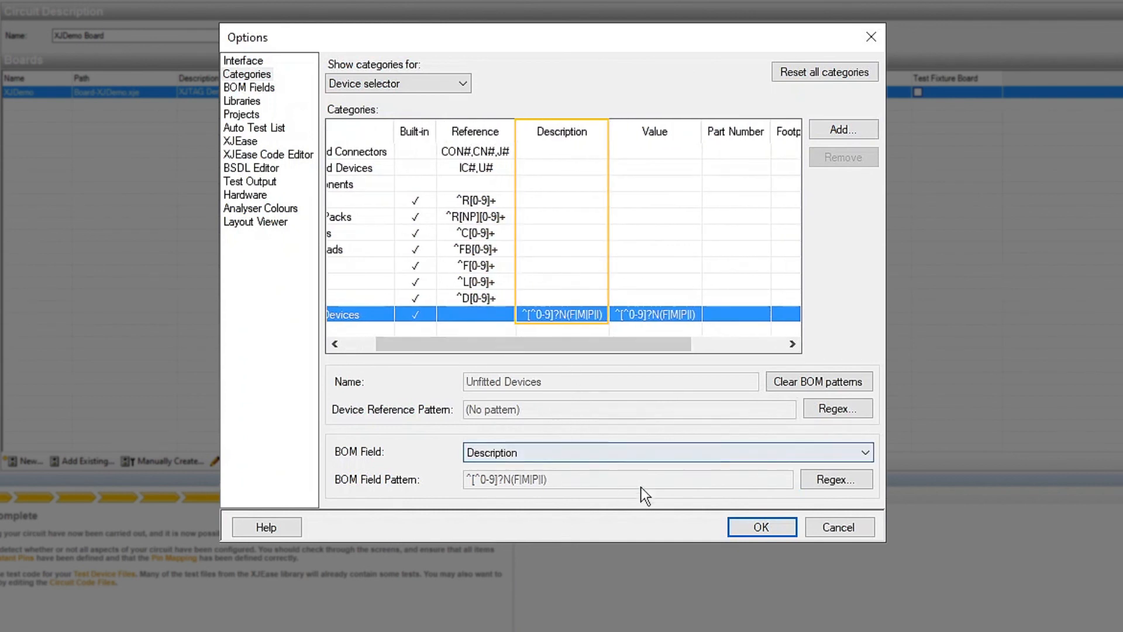
left_click(833, 479)
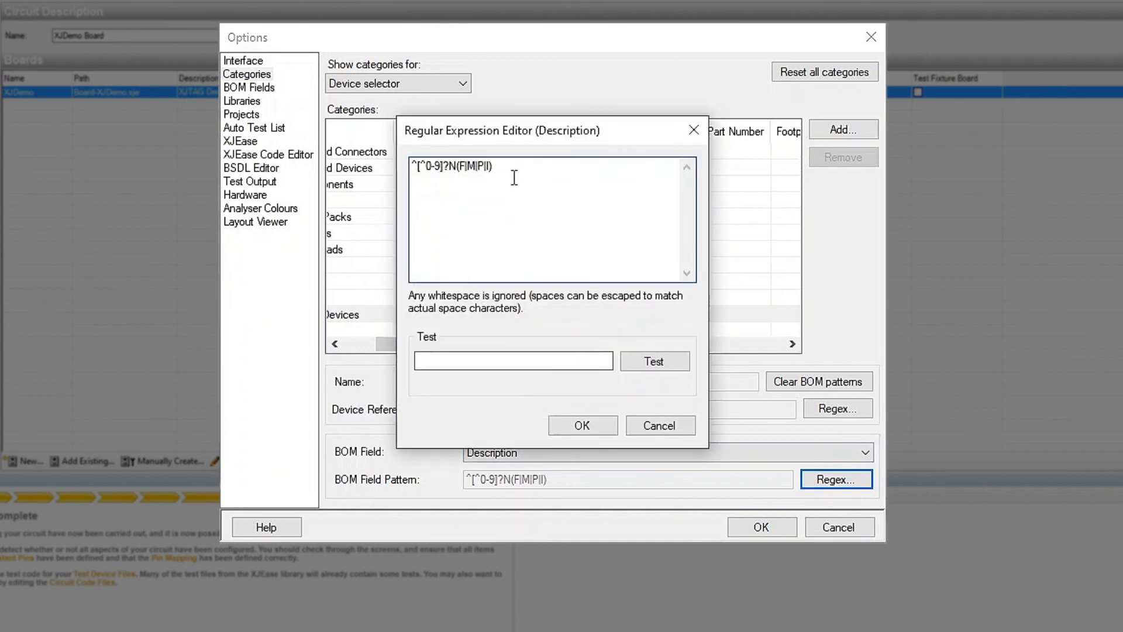
Test the Description pattern against NF, NP and 1nF, and close the pattern editor and category options
left_click(463, 361)
type("NF")
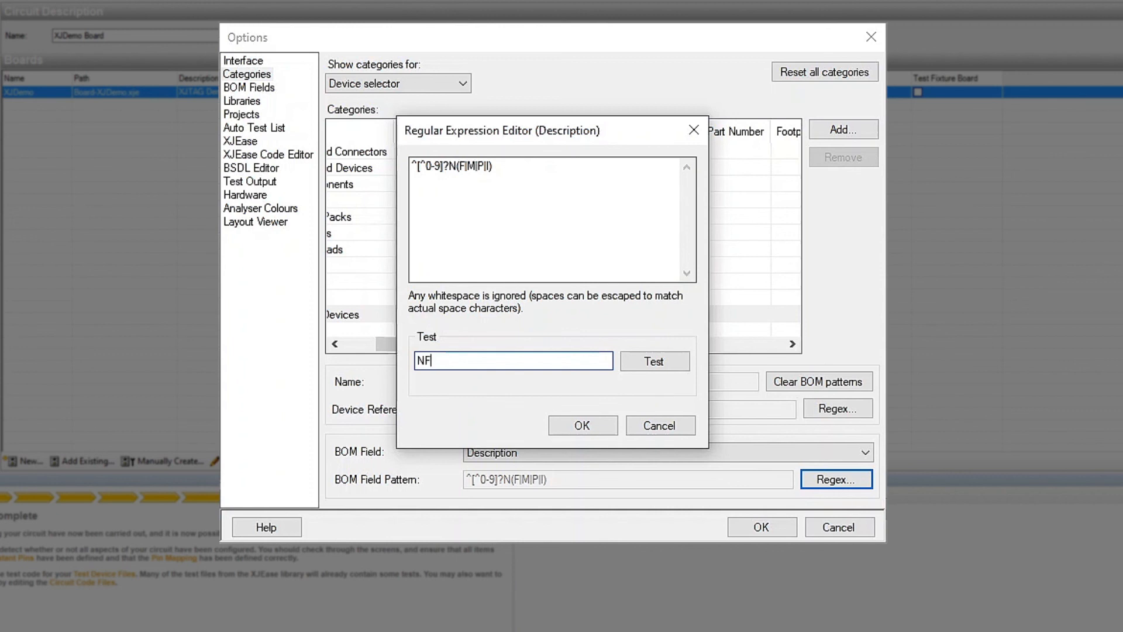
left_click(653, 364)
left_click(448, 358)
left_click_drag(449, 358, 383, 355)
type("NP")
left_click(661, 366)
left_click_drag(465, 363, 360, 355)
type("1nF")
left_click(656, 361)
left_click(591, 424)
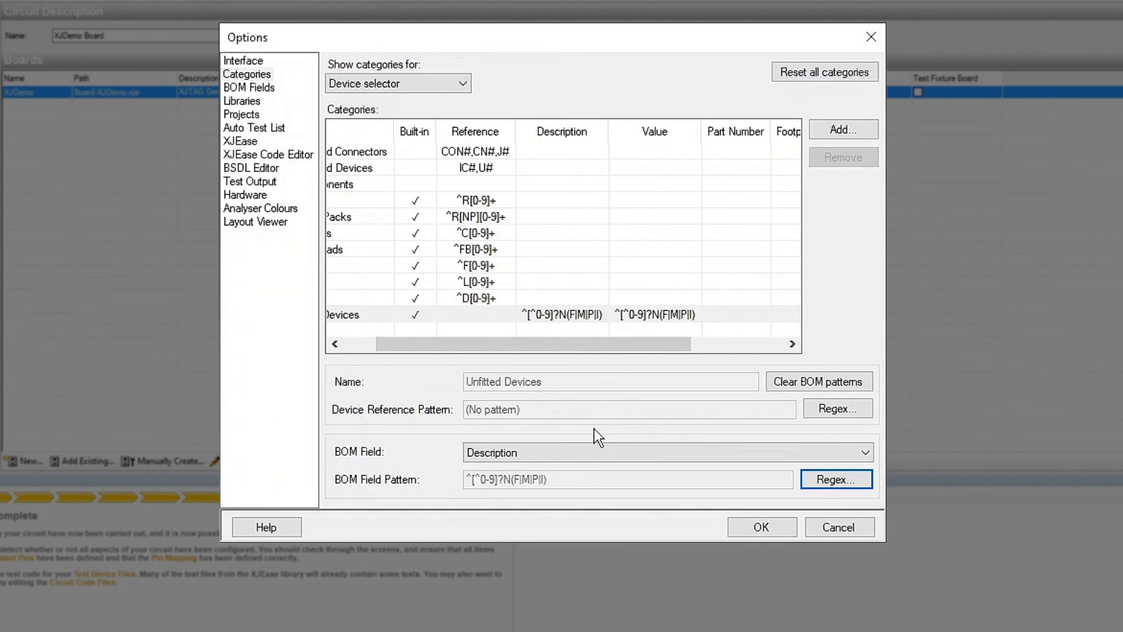
left_click(754, 527)
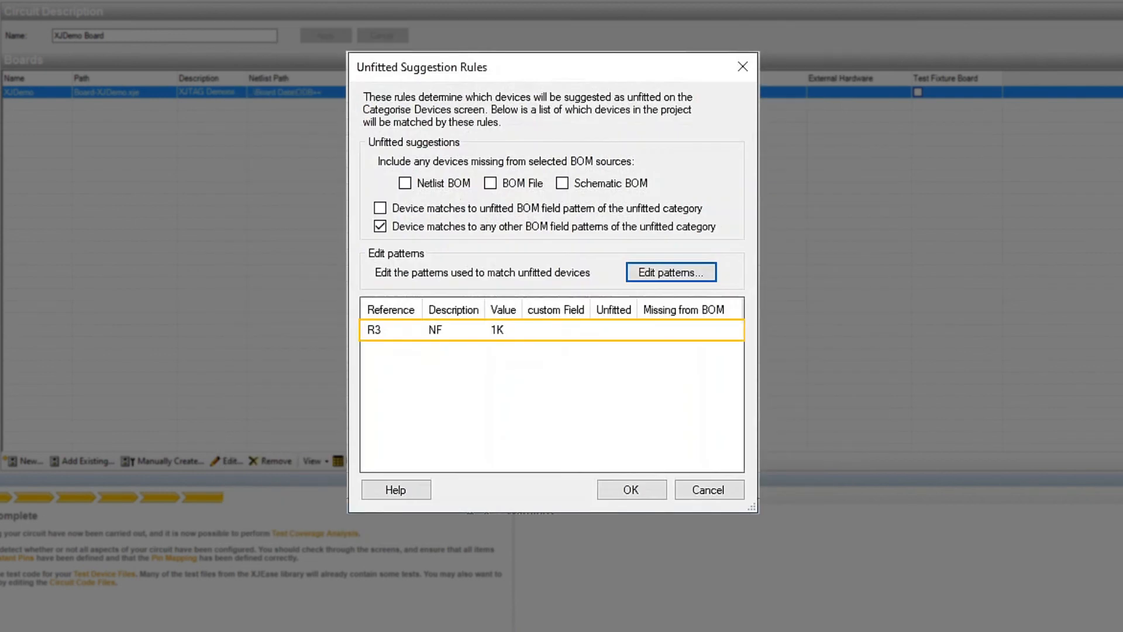